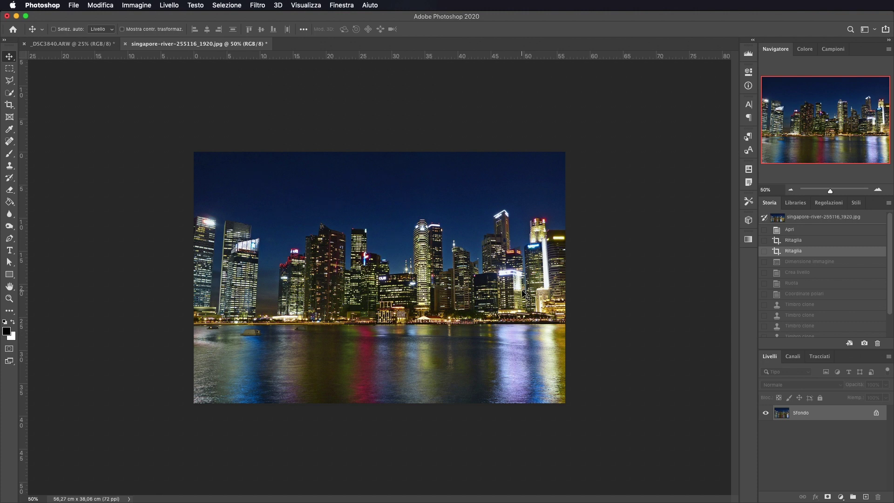
Try the Polar Coordinates filter with Rectangular to Polar on the upright skyline, and revert to the second crop state
{"action": "left_click", "coordinate": [263, 6]}
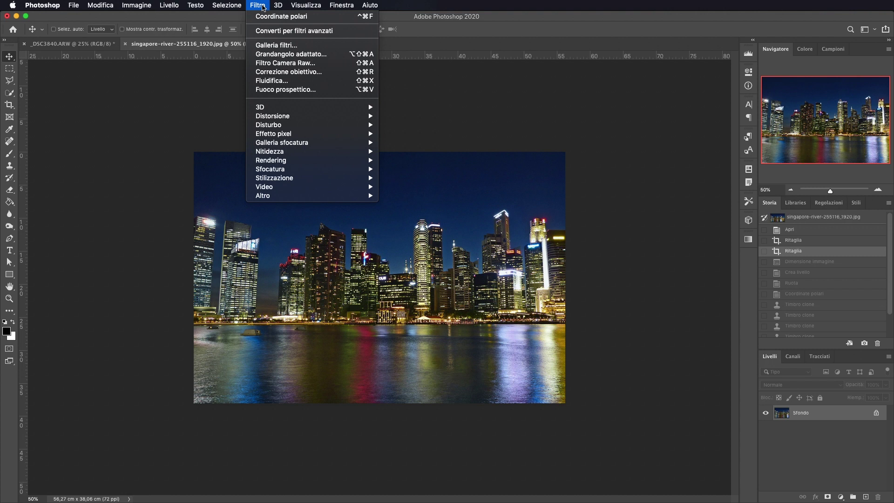
{"action": "mouse_move", "coordinate": [294, 116]}
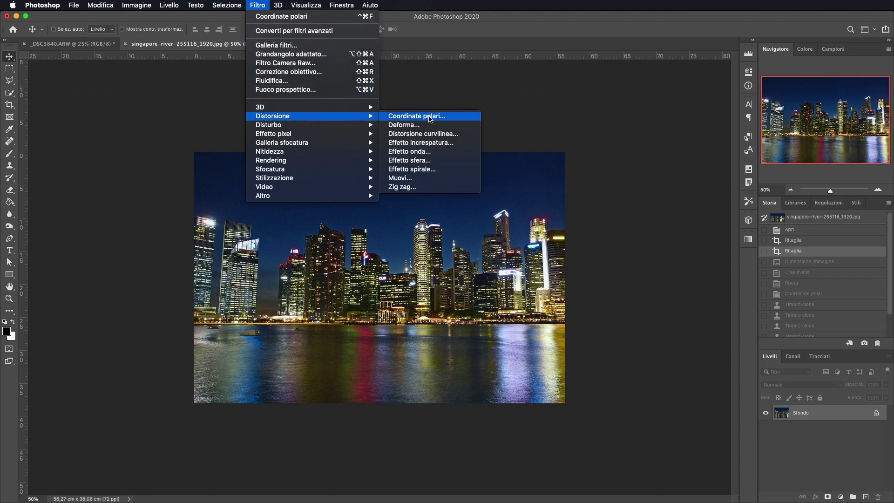
{"action": "left_click", "coordinate": [436, 118]}
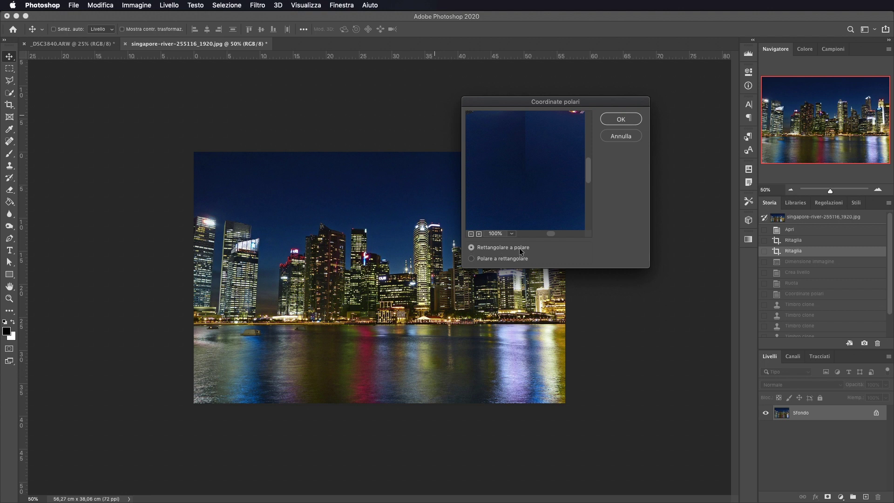
{"action": "left_click", "coordinate": [621, 119]}
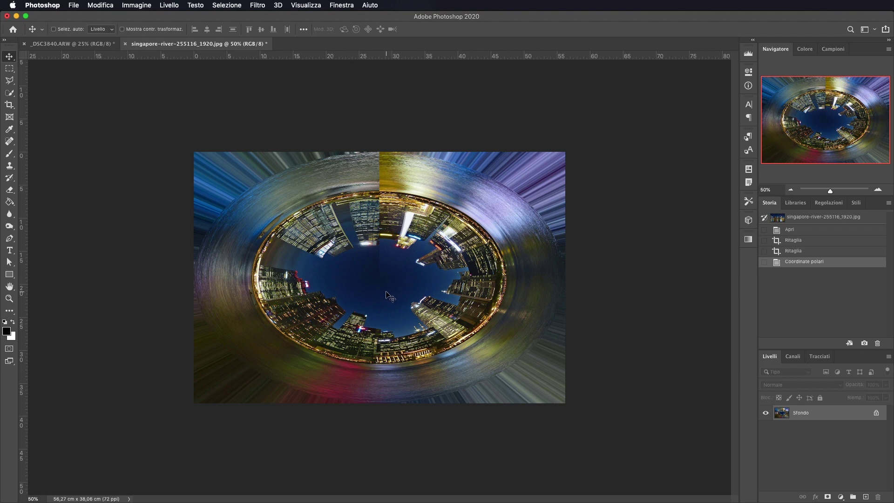
{"action": "left_click", "coordinate": [814, 254]}
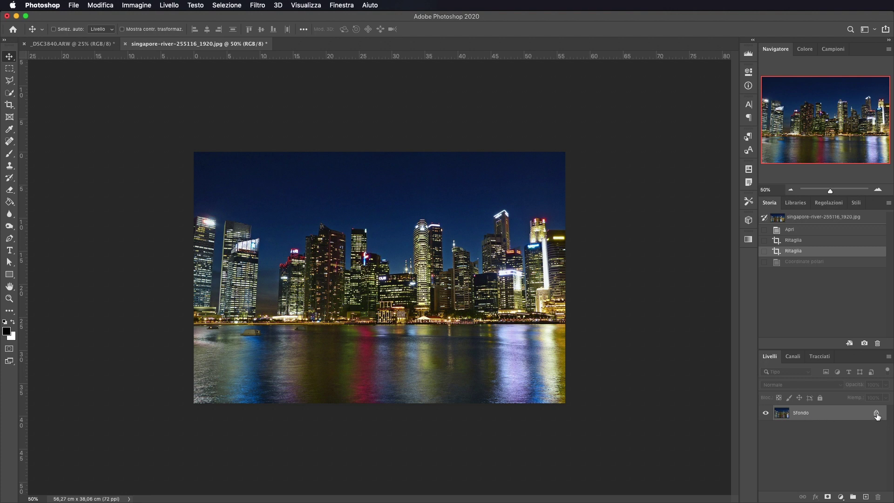
Convert the locked background of the non-square skyline image into a regular layer and rotate it 180°
{"action": "left_click", "coordinate": [876, 413]}
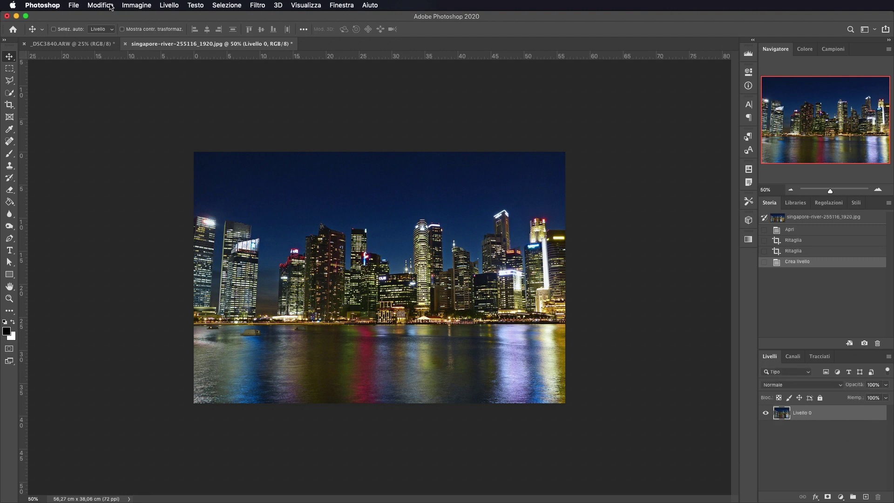
{"action": "left_click", "coordinate": [111, 6]}
{"action": "mouse_move", "coordinate": [139, 221]}
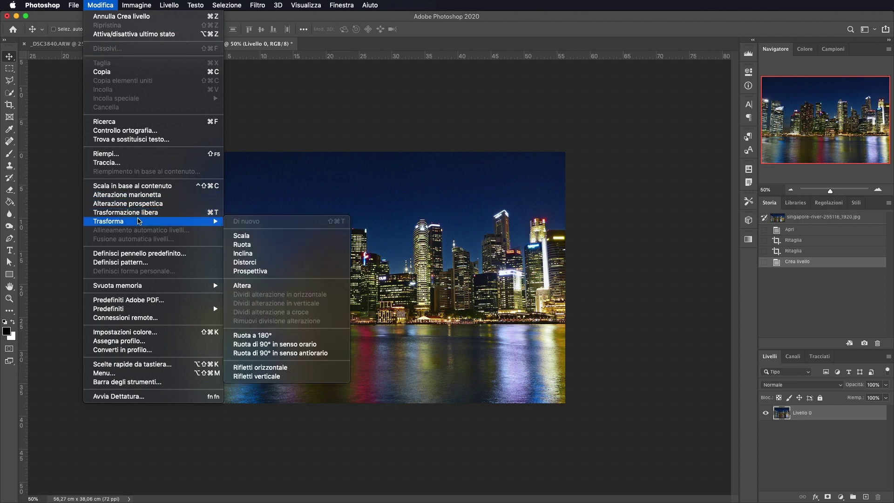
{"action": "left_click", "coordinate": [300, 335]}
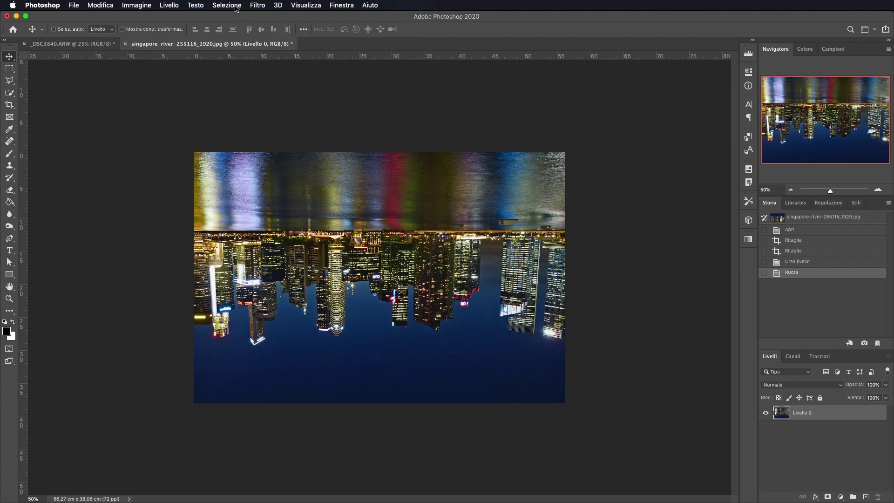
Try Polar Coordinates with Rectangular to Polar on the rotated non-square image, and revert to the second crop state
{"action": "left_click", "coordinate": [257, 6]}
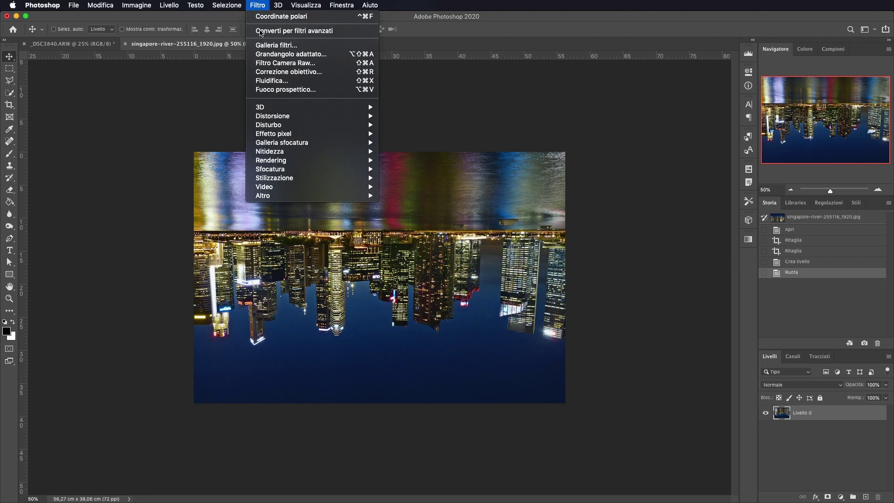
{"action": "mouse_move", "coordinate": [286, 116]}
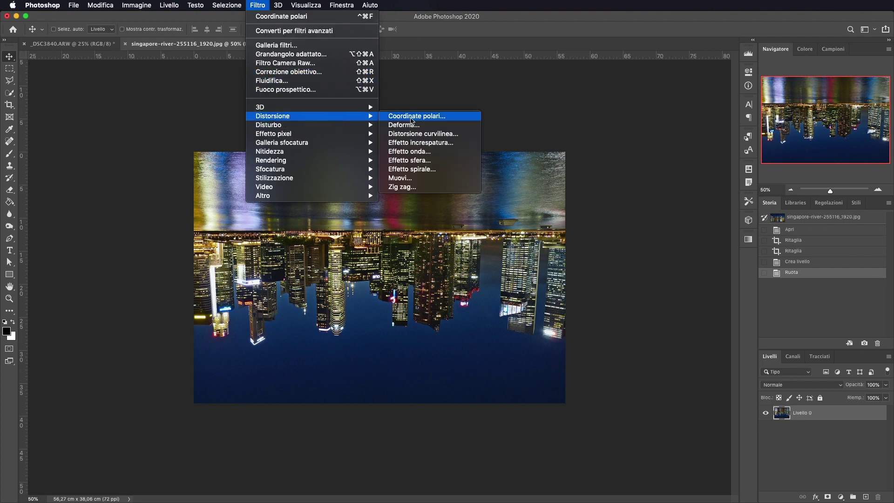
{"action": "left_click", "coordinate": [432, 117]}
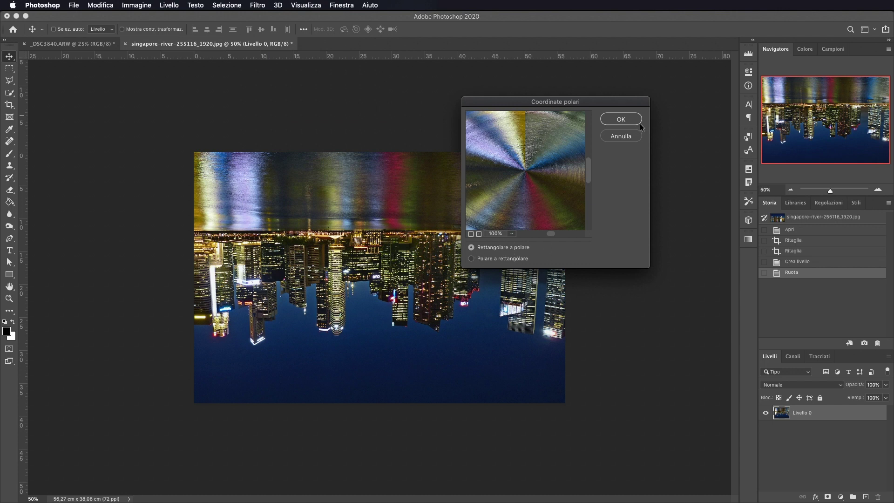
{"action": "left_click", "coordinate": [623, 120]}
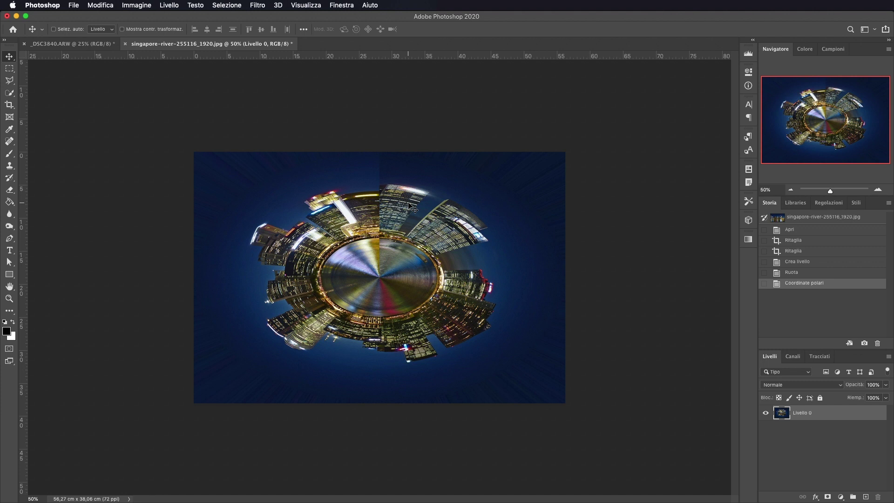
{"action": "left_click", "coordinate": [810, 254]}
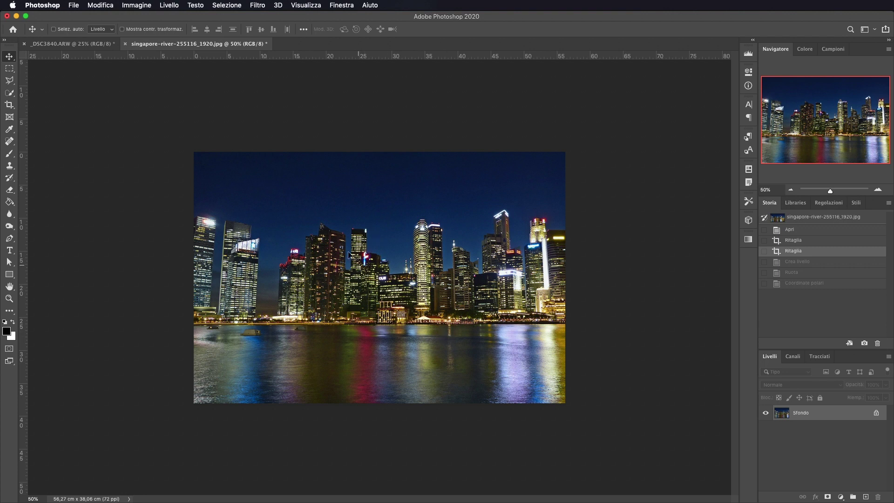
Unlink the image's proportions and resize it to a 1595 x 1595 pixel square by changing its height
{"action": "left_click", "coordinate": [141, 6]}
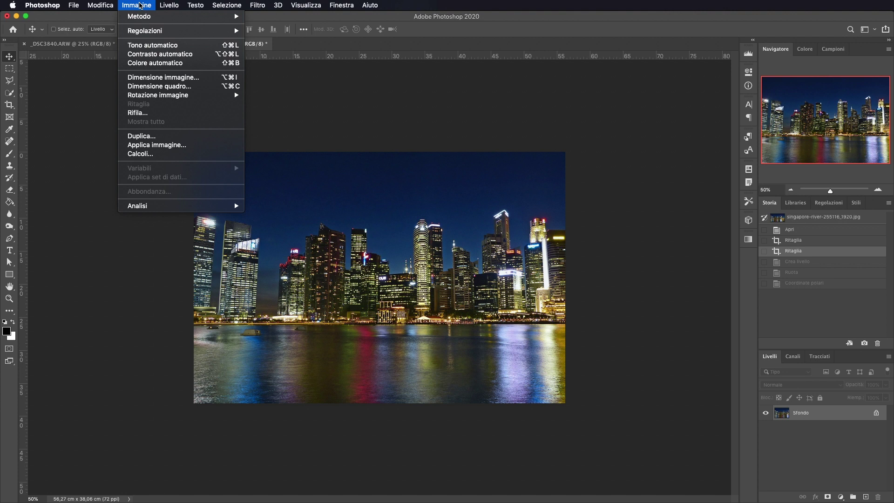
{"action": "left_click", "coordinate": [145, 77]}
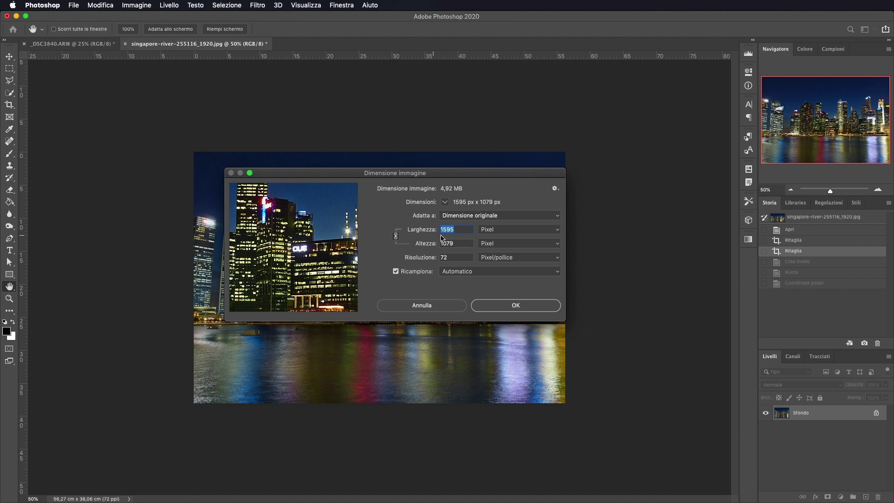
{"action": "left_click", "coordinate": [396, 236]}
{"action": "double_click", "coordinate": [459, 244]}
{"action": "type", "text": "1595"}
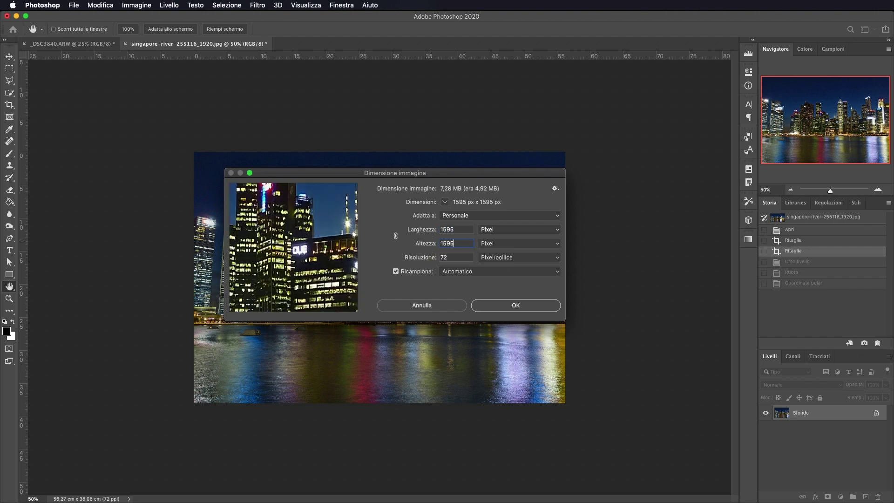
{"action": "left_click", "coordinate": [508, 302]}
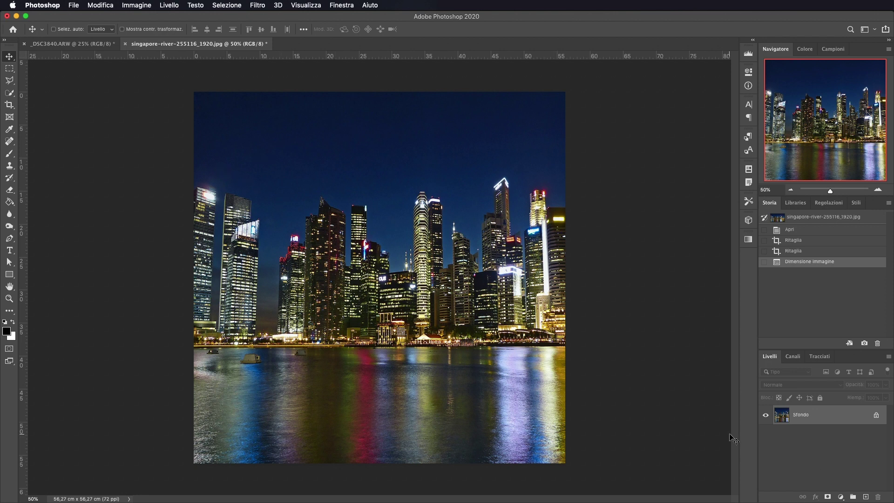
Unlock the square image's background as a regular layer and rotate it 180° so the skyline is upside down
{"action": "left_click", "coordinate": [876, 417]}
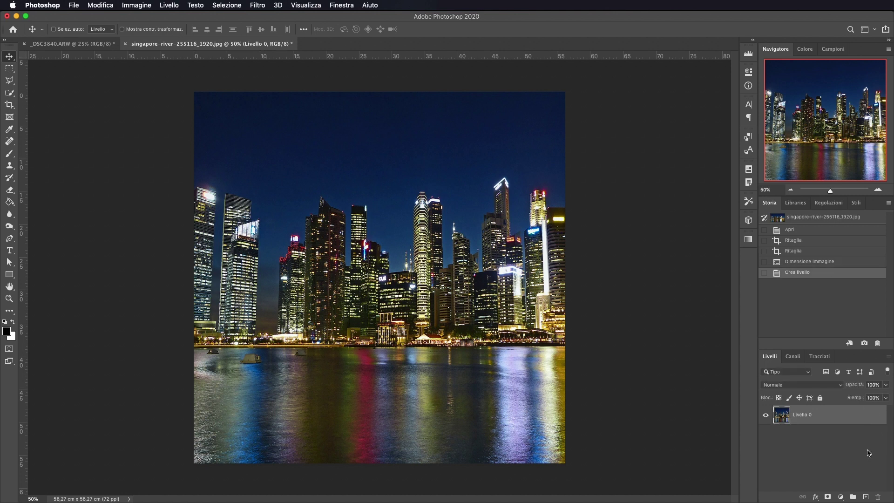
{"action": "left_click", "coordinate": [103, 6]}
{"action": "mouse_move", "coordinate": [148, 222]}
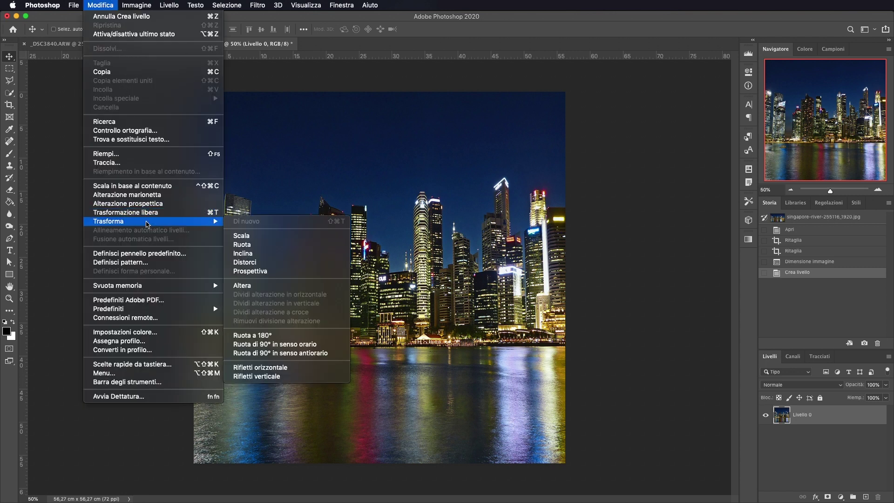
{"action": "left_click", "coordinate": [296, 335]}
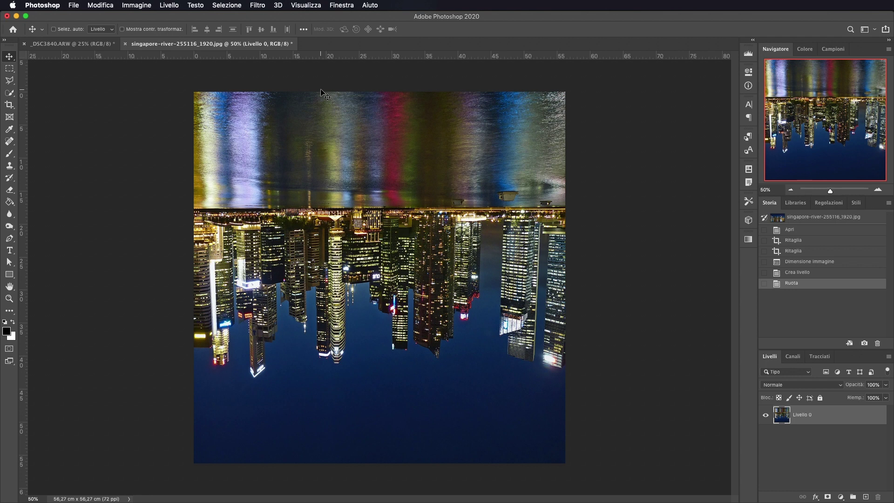
Apply the Polar Coordinates distortion with Rectangular to Polar to the upside-down square skyline
{"action": "left_click", "coordinate": [262, 5]}
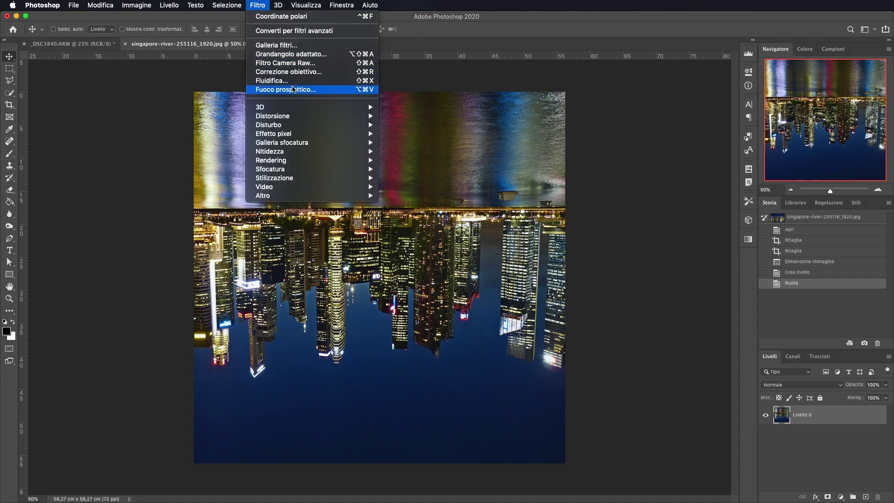
{"action": "mouse_move", "coordinate": [292, 117]}
{"action": "left_click", "coordinate": [419, 118]}
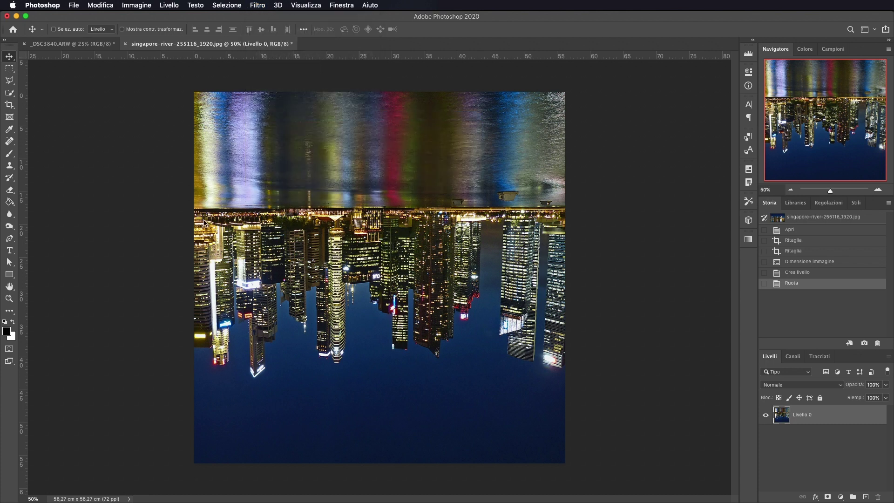
{"action": "left_click", "coordinate": [621, 120]}
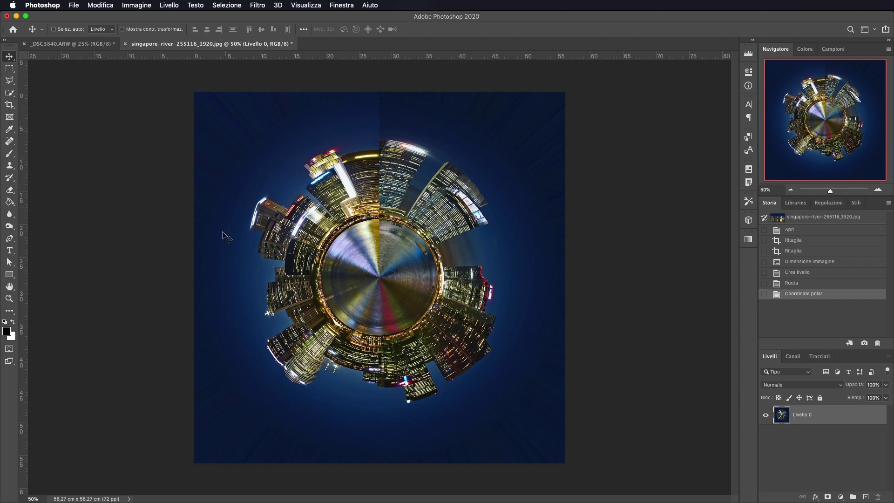
Clone neighbouring sky over the vertical seam above the tallest buildings with the Clone Stamp tool
{"action": "left_click", "coordinate": [878, 189]}
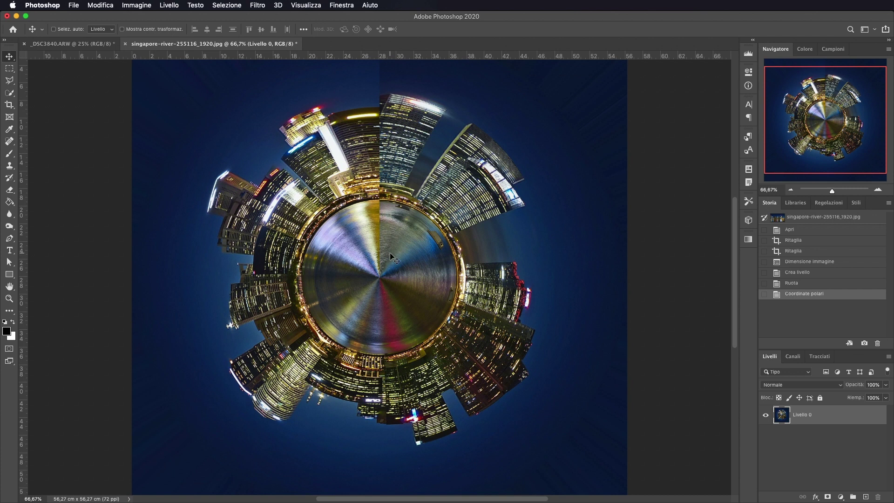
{"action": "scroll", "coordinate": [390, 256], "scroll_direction": "up", "scroll_amount": 3}
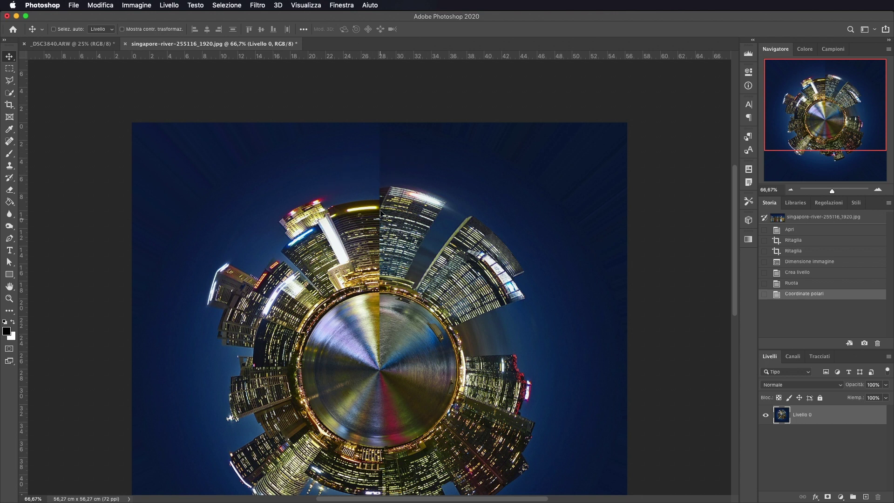
{"action": "left_click", "coordinate": [10, 167]}
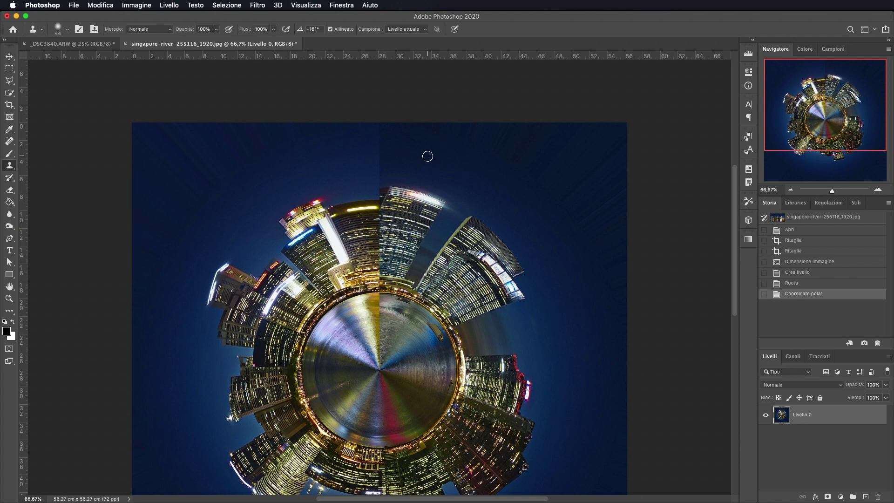
{"action": "left_click", "coordinate": [403, 158], "text": "alt"}
{"action": "left_click_drag", "start_coordinate": [383, 156], "coordinate": [379, 124]}
{"action": "left_click", "coordinate": [412, 162], "text": "alt"}
{"action": "mouse_move", "coordinate": [377, 168]}
{"action": "left_mouse_down"}
{"action": "mouse_move", "coordinate": [377, 184]}
{"action": "mouse_move", "coordinate": [340, 170]}
{"action": "left_mouse_up"}
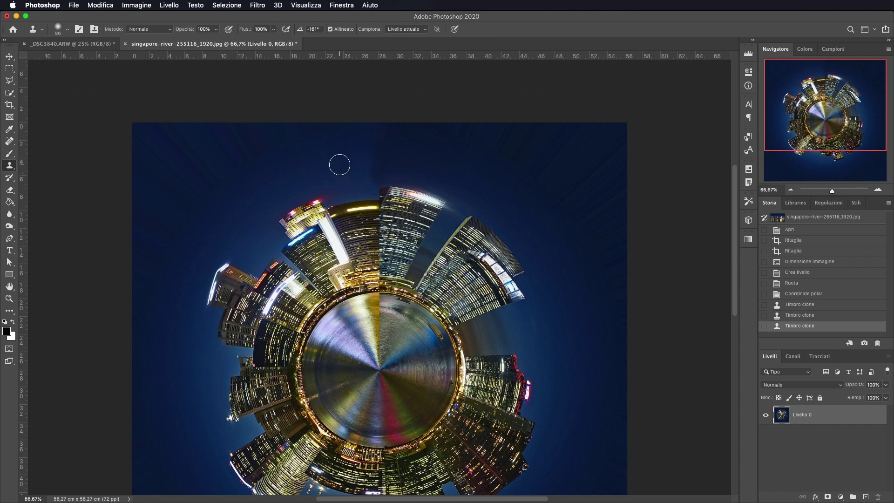
{"action": "left_click", "coordinate": [374, 168]}
{"action": "left_click", "coordinate": [367, 157]}
{"action": "left_click", "coordinate": [375, 145]}
{"action": "left_click", "coordinate": [353, 165]}
{"action": "left_click", "coordinate": [379, 176]}
{"action": "left_click", "coordinate": [359, 171]}
{"action": "left_click", "coordinate": [388, 154]}
{"action": "left_click", "coordinate": [383, 145]}
{"action": "left_click", "coordinate": [383, 138]}
{"action": "left_click", "coordinate": [377, 130]}
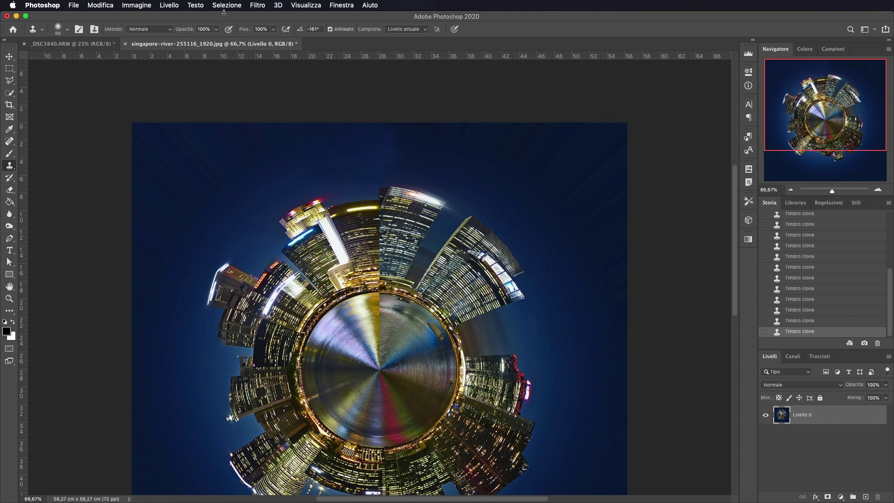
Lower the Clone Stamp opacity to 52% and blend the remaining tonal differences in the sky around the seam
{"action": "left_click", "coordinate": [216, 30]}
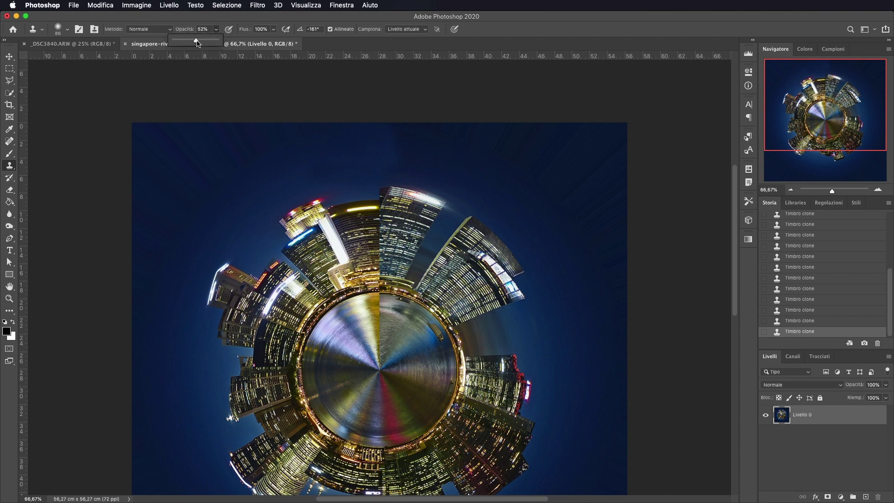
{"action": "left_click", "coordinate": [368, 158], "text": "alt"}
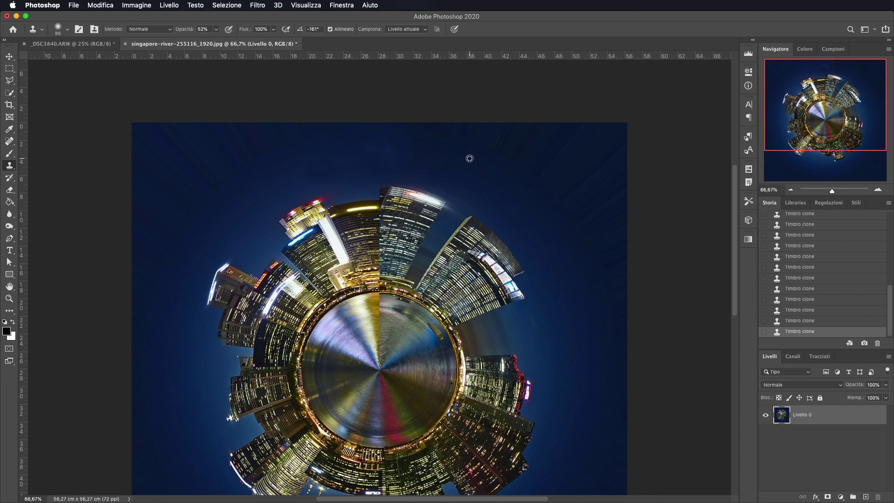
{"action": "mouse_move", "coordinate": [409, 144]}
{"action": "left_mouse_down"}
{"action": "mouse_move", "coordinate": [436, 149]}
{"action": "mouse_move", "coordinate": [423, 152]}
{"action": "left_mouse_up"}
{"action": "left_click_drag", "start_coordinate": [366, 143], "coordinate": [426, 143]}
{"action": "left_click_drag", "start_coordinate": [369, 139], "coordinate": [389, 156]}
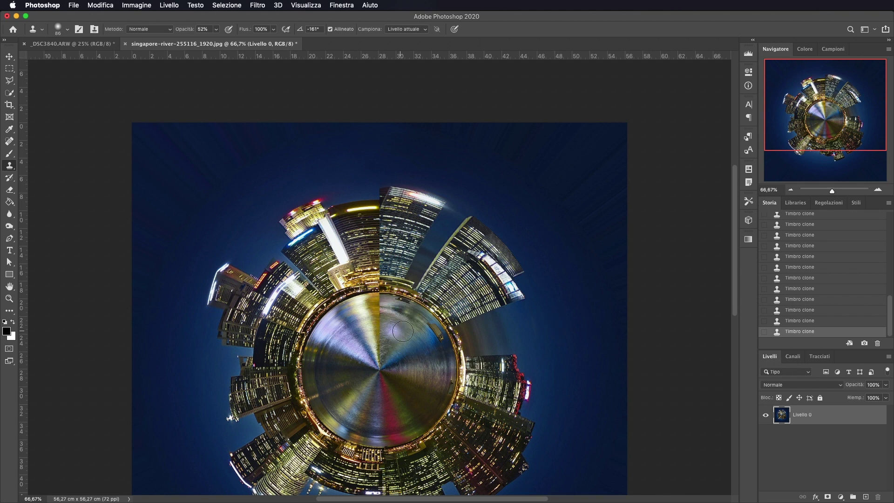
Clone over the vertical seam in the upper half of the central water disc with a size 32 brush at 100% opacity
{"action": "left_click_drag", "start_coordinate": [407, 331], "coordinate": [398, 331]}
{"action": "left_click", "coordinate": [216, 31]}
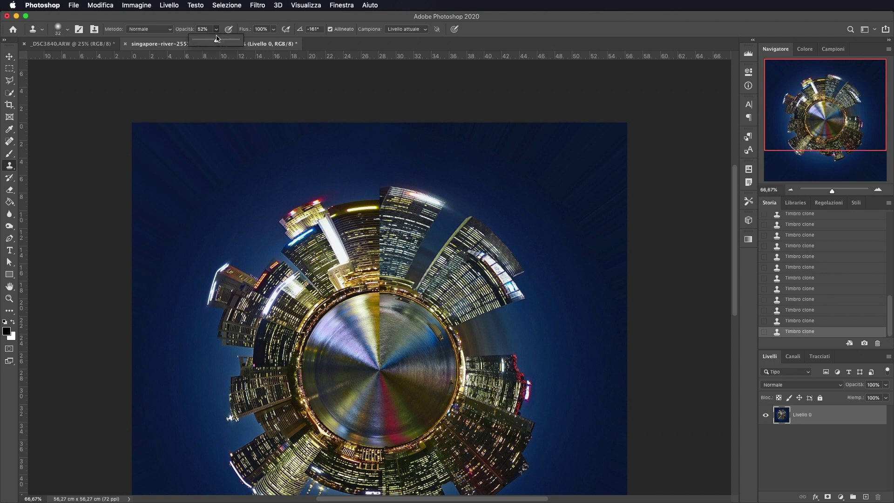
{"action": "left_click", "coordinate": [238, 40]}
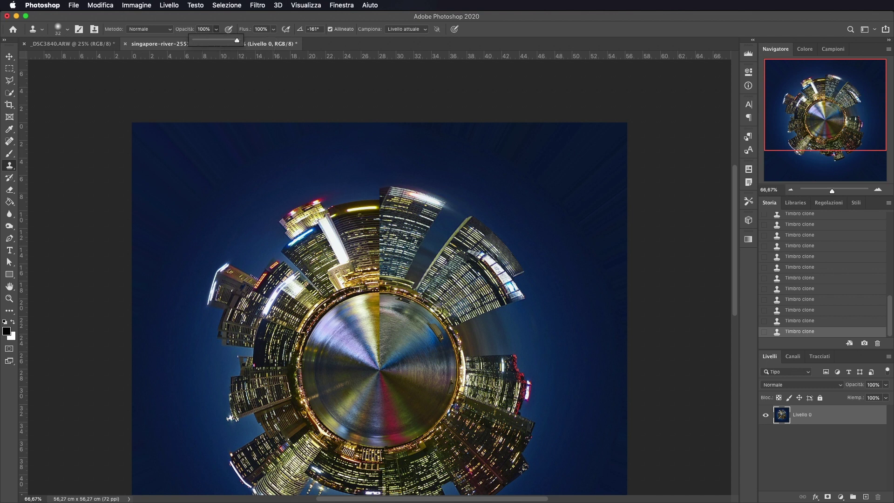
{"action": "left_click", "coordinate": [387, 353], "text": "alt"}
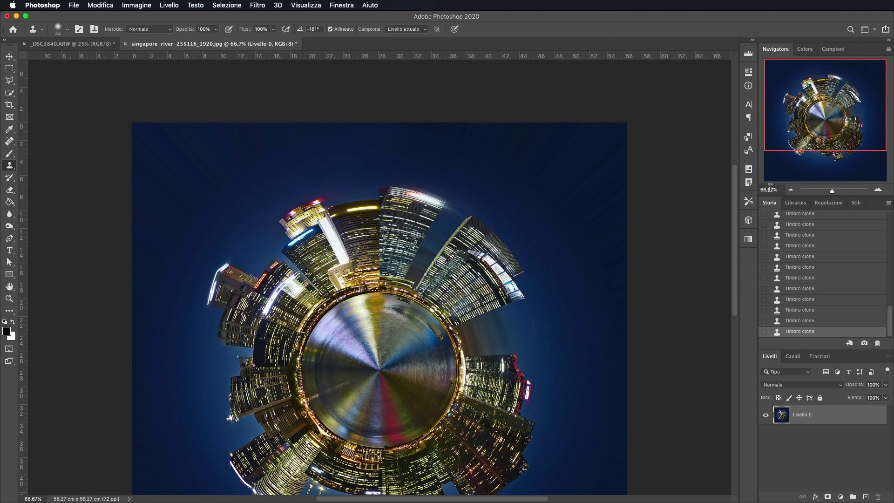
{"action": "left_click", "coordinate": [790, 189]}
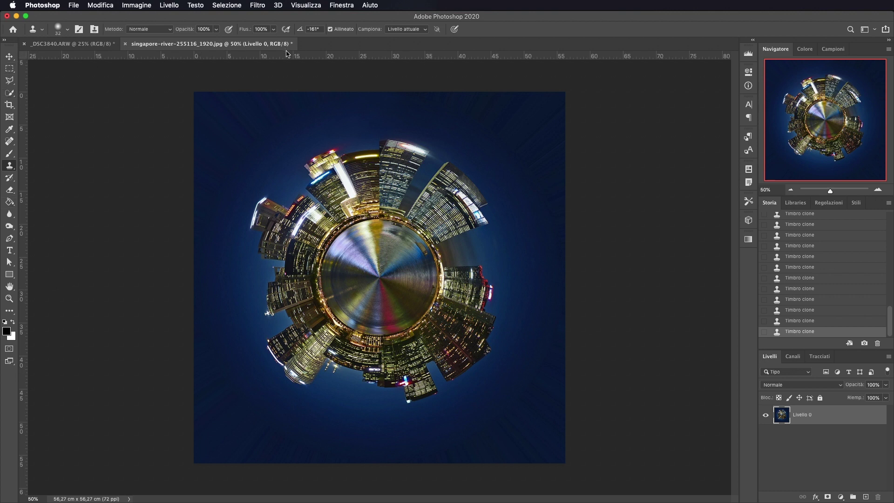
Place a vertical and a horizontal guide that cross at the centre of the canvas
{"action": "left_click", "coordinate": [309, 6]}
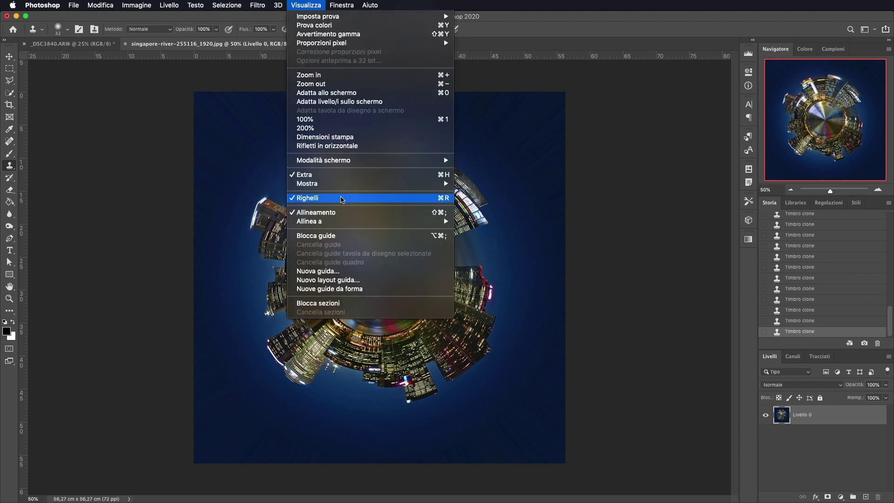
{"action": "left_click", "coordinate": [130, 175]}
{"action": "left_click_drag", "start_coordinate": [25, 152], "coordinate": [380, 173]}
{"action": "left_click_drag", "start_coordinate": [415, 58], "coordinate": [435, 275]}
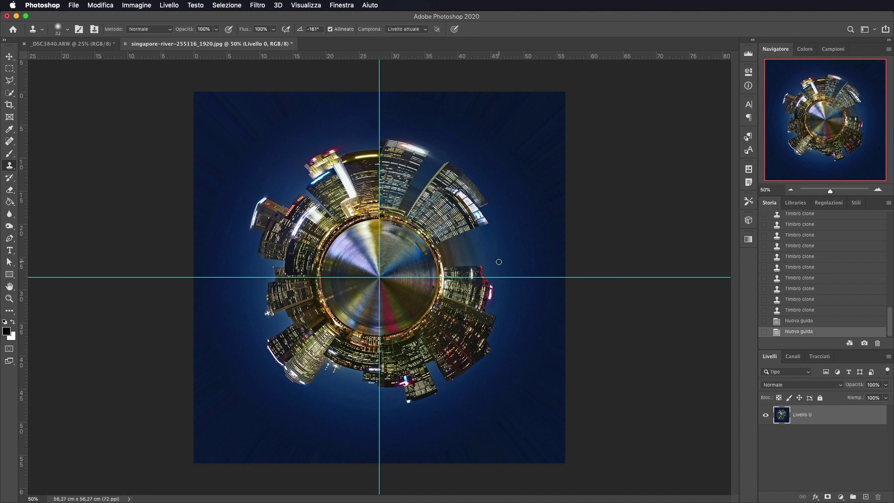
Move the planet layer down and nudge it back up until it sits slightly lower, centred on the guides
{"action": "left_click", "coordinate": [10, 57]}
{"action": "left_click_drag", "start_coordinate": [358, 219], "coordinate": [358, 225]}
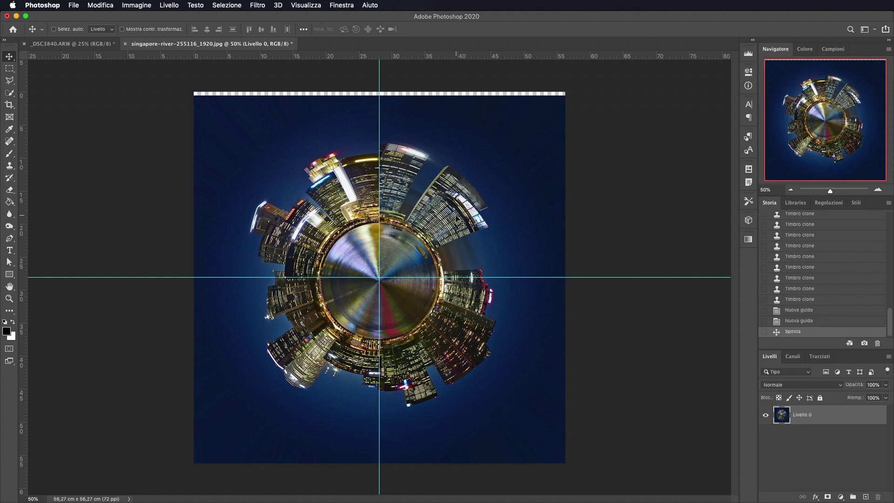
{"action": "key", "text": "Up"}
{"action": "key", "text": "Up"}
{"action": "key", "text": "Up"}
{"action": "key", "text": "Up"}
{"action": "key", "text": "Up"}
{"action": "key", "text": "Up"}
{"action": "key", "text": "Up"}
{"action": "key", "text": "Up"}
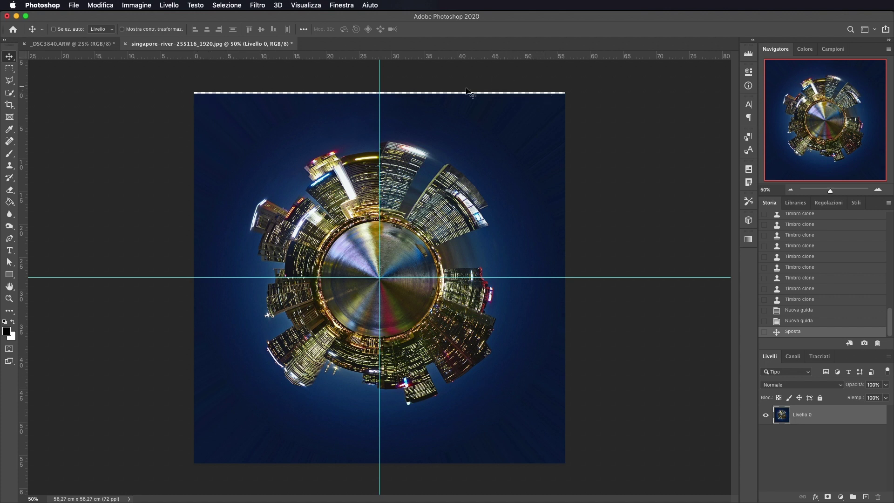
Clone nearby dark sky over the transparent strip along the upper edge of the image with the Clone Stamp
{"action": "left_click", "coordinate": [9, 165]}
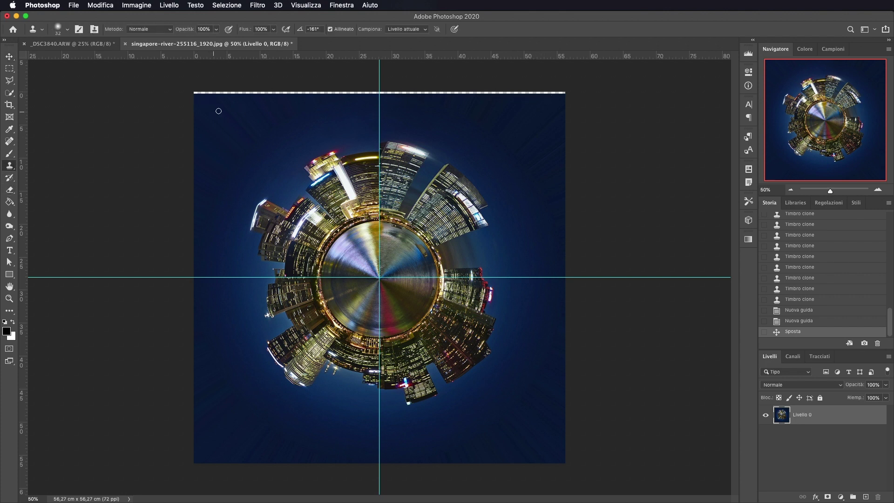
{"action": "mouse_move", "coordinate": [226, 120]}
{"action": "left_mouse_down"}
{"action": "mouse_move", "coordinate": [190, 91]}
{"action": "mouse_move", "coordinate": [253, 116]}
{"action": "mouse_move", "coordinate": [227, 92]}
{"action": "mouse_move", "coordinate": [266, 120]}
{"action": "mouse_move", "coordinate": [237, 89]}
{"action": "mouse_move", "coordinate": [279, 114]}
{"action": "mouse_move", "coordinate": [267, 93]}
{"action": "mouse_move", "coordinate": [291, 106]}
{"action": "mouse_move", "coordinate": [282, 77]}
{"action": "mouse_move", "coordinate": [310, 111]}
{"action": "mouse_move", "coordinate": [297, 91]}
{"action": "mouse_move", "coordinate": [376, 91]}
{"action": "mouse_move", "coordinate": [351, 90]}
{"action": "left_mouse_up"}
{"action": "left_click", "coordinate": [204, 107], "text": "alt"}
{"action": "left_click", "coordinate": [190, 92]}
{"action": "left_click", "coordinate": [190, 91]}
{"action": "left_click", "coordinate": [223, 110], "text": "alt"}
{"action": "left_click", "coordinate": [253, 116], "text": "alt"}
{"action": "left_click", "coordinate": [266, 120], "text": "alt"}
{"action": "left_click", "coordinate": [278, 114], "text": "alt"}
{"action": "mouse_move", "coordinate": [402, 104]}
{"action": "left_mouse_down"}
{"action": "mouse_move", "coordinate": [429, 94]}
{"action": "mouse_move", "coordinate": [454, 106]}
{"action": "mouse_move", "coordinate": [445, 90]}
{"action": "mouse_move", "coordinate": [420, 89]}
{"action": "mouse_move", "coordinate": [484, 111]}
{"action": "mouse_move", "coordinate": [486, 90]}
{"action": "mouse_move", "coordinate": [453, 89]}
{"action": "mouse_move", "coordinate": [558, 90]}
{"action": "left_mouse_up"}
{"action": "left_click", "coordinate": [476, 110], "text": "alt"}
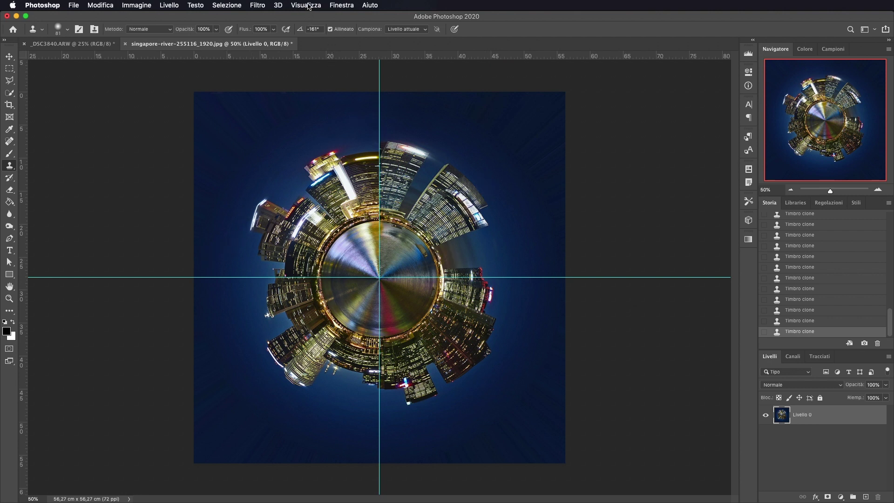
Switch to the Move tool and hide the guides by turning off the display of extras
{"action": "left_click", "coordinate": [10, 59]}
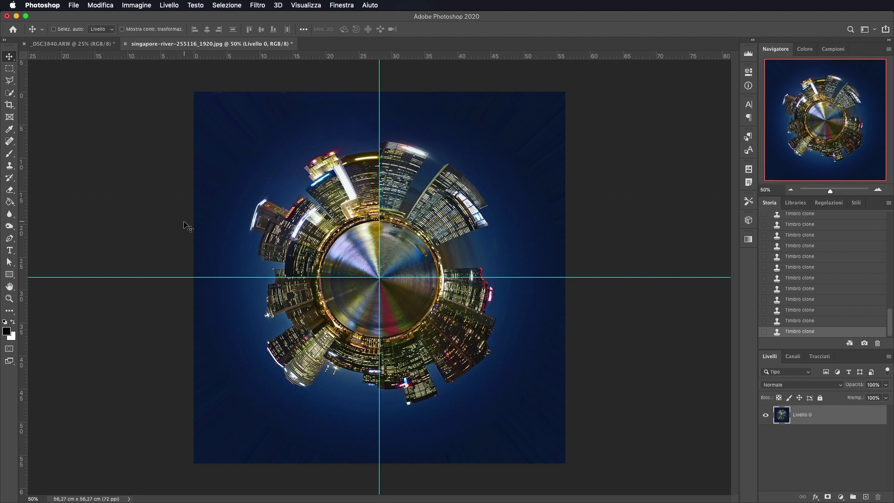
{"action": "left_click", "coordinate": [308, 5]}
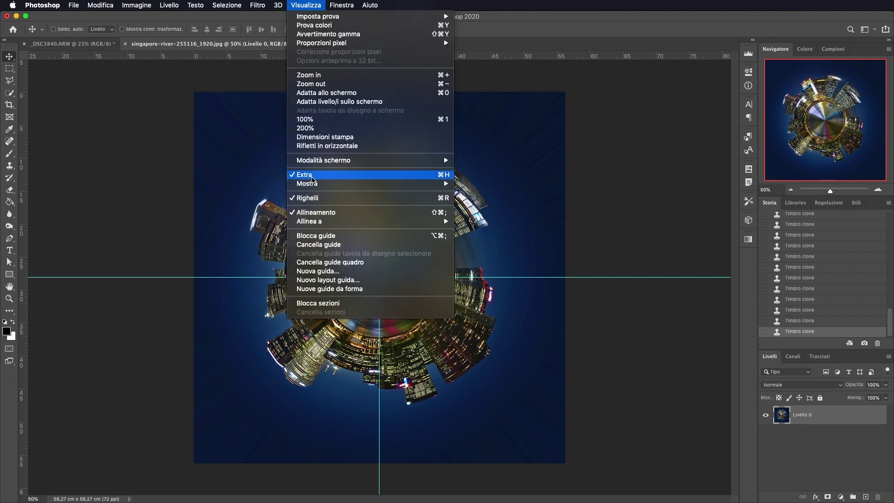
{"action": "left_click", "coordinate": [325, 177]}
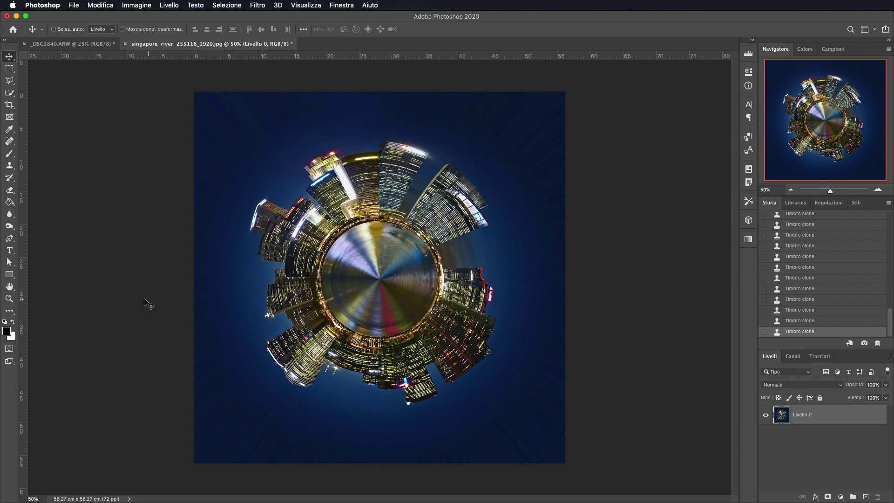